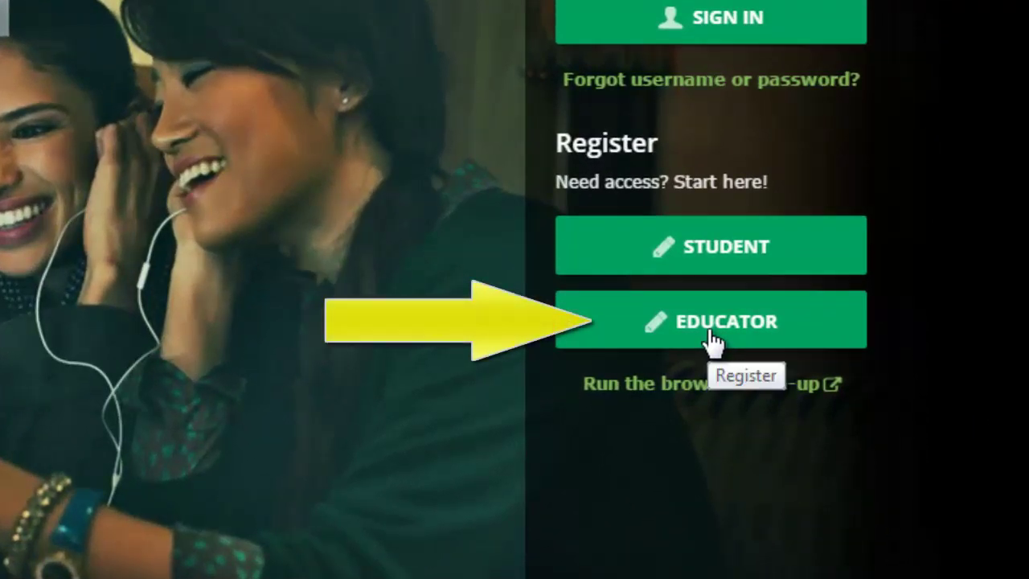
Load the MyLanguageLabs site and sign in to the instructor account via the Pearson login page.
{"action": "left_click", "coordinate": [711, 334]}
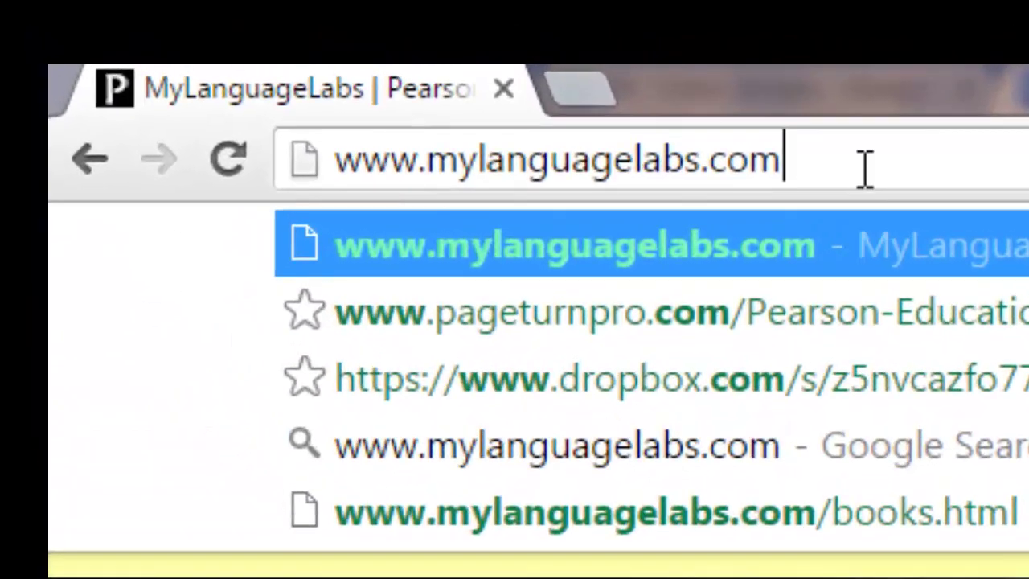
{"action": "key", "text": "Return"}
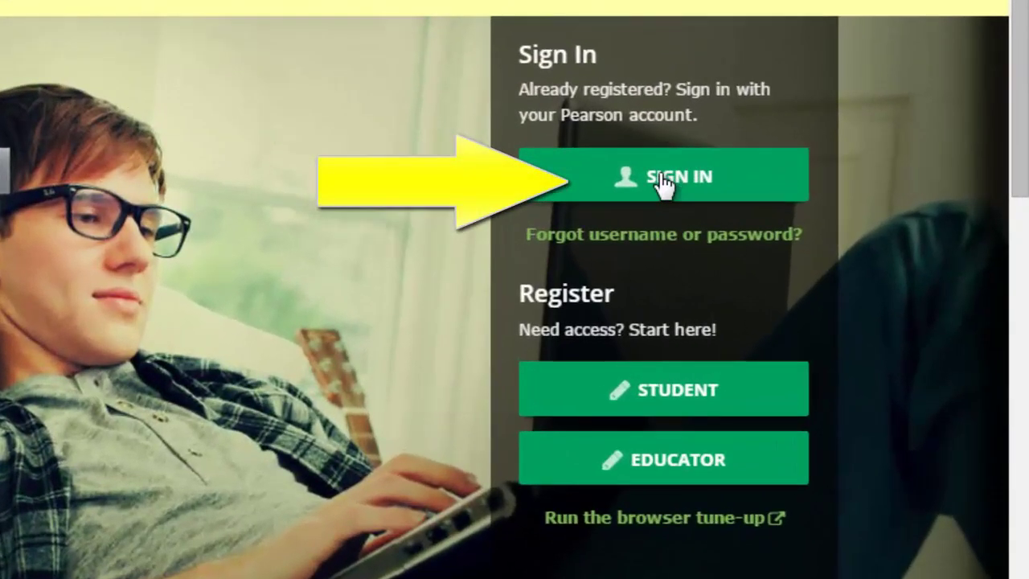
{"action": "left_click", "coordinate": [664, 179]}
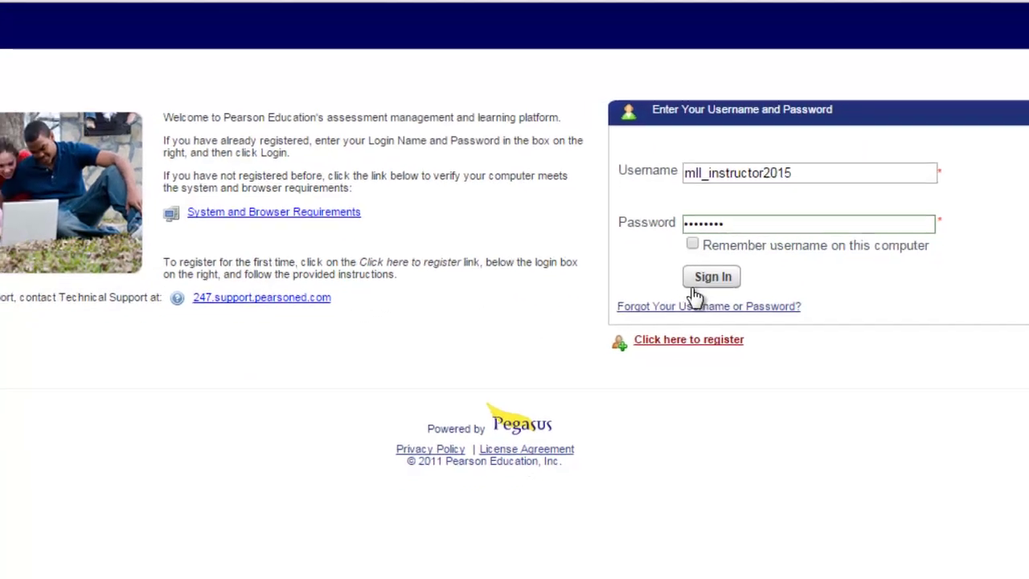
{"action": "left_click", "coordinate": [735, 254]}
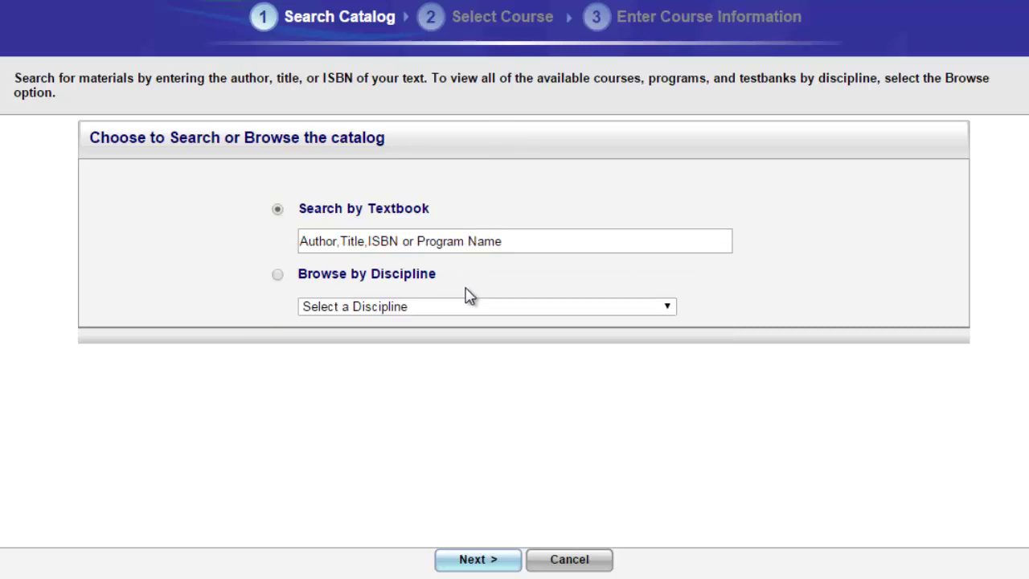
Enter 'Arriba' in the Search by Textbook field and submit the search.
{"action": "left_click", "coordinate": [427, 250]}
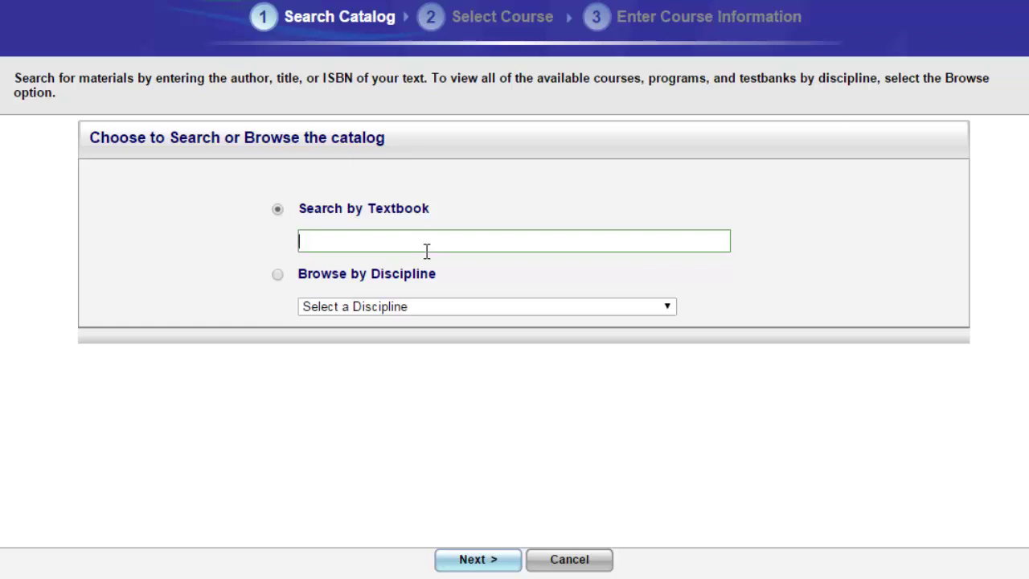
{"action": "type", "text": "Arriba"}
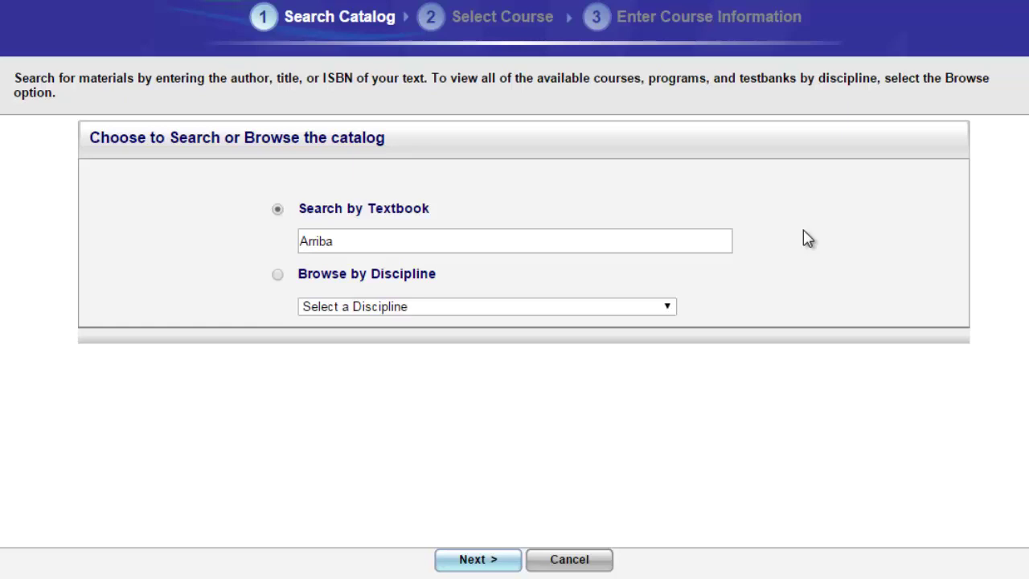
{"action": "left_click", "coordinate": [485, 566]}
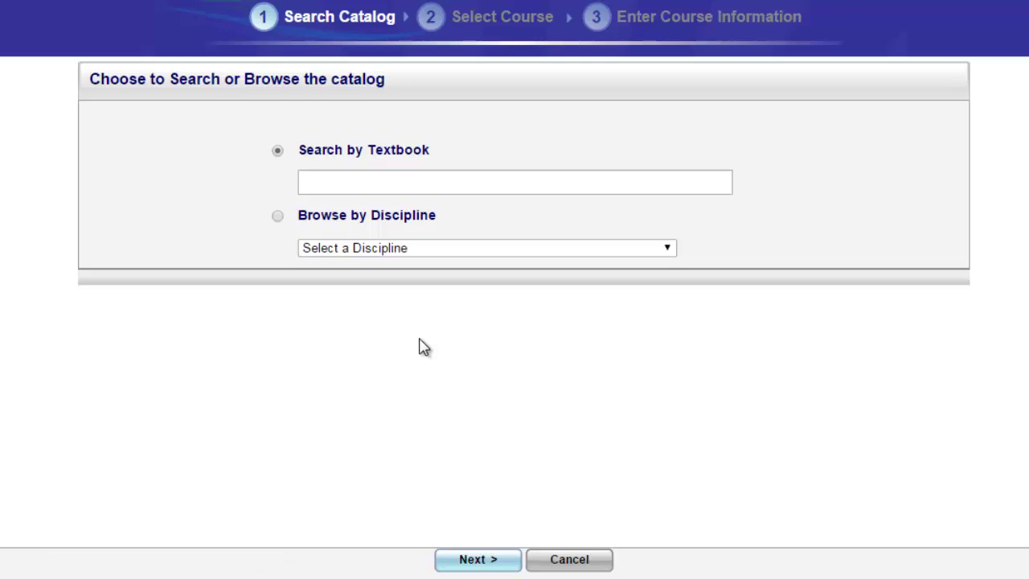
Browse the catalog by discipline and choose Spanish from the list.
{"action": "left_click", "coordinate": [662, 250]}
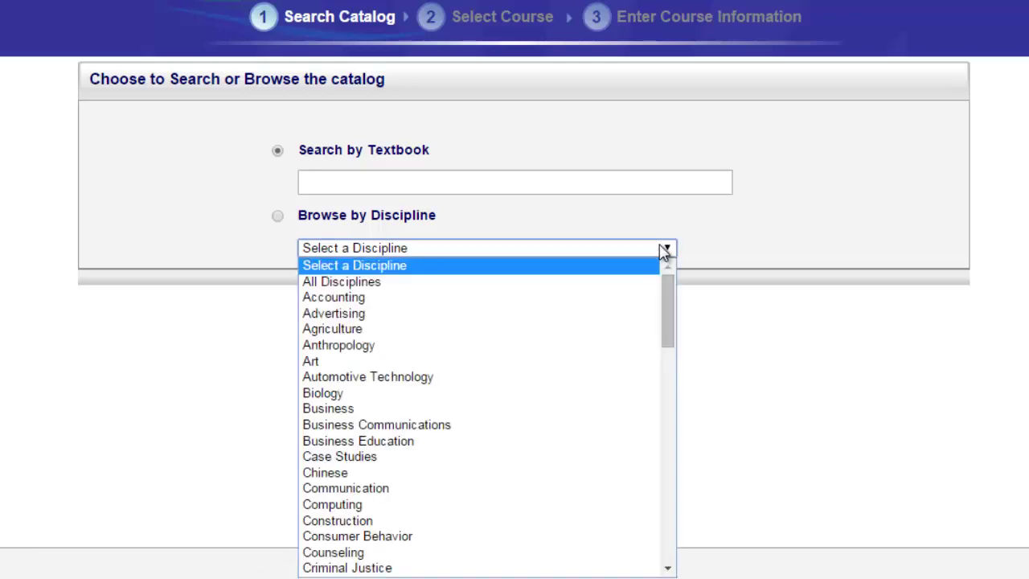
{"action": "scroll", "coordinate": [671, 328], "scroll_direction": "down", "scroll_amount": 5}
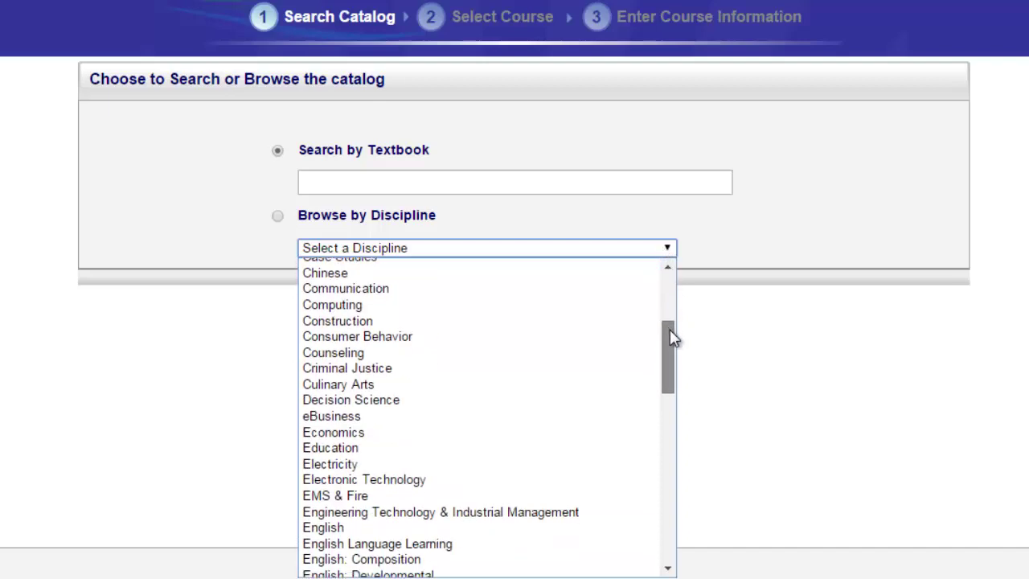
{"action": "scroll", "coordinate": [672, 338], "scroll_direction": "down", "scroll_amount": 15}
{"action": "left_click", "coordinate": [489, 561]}
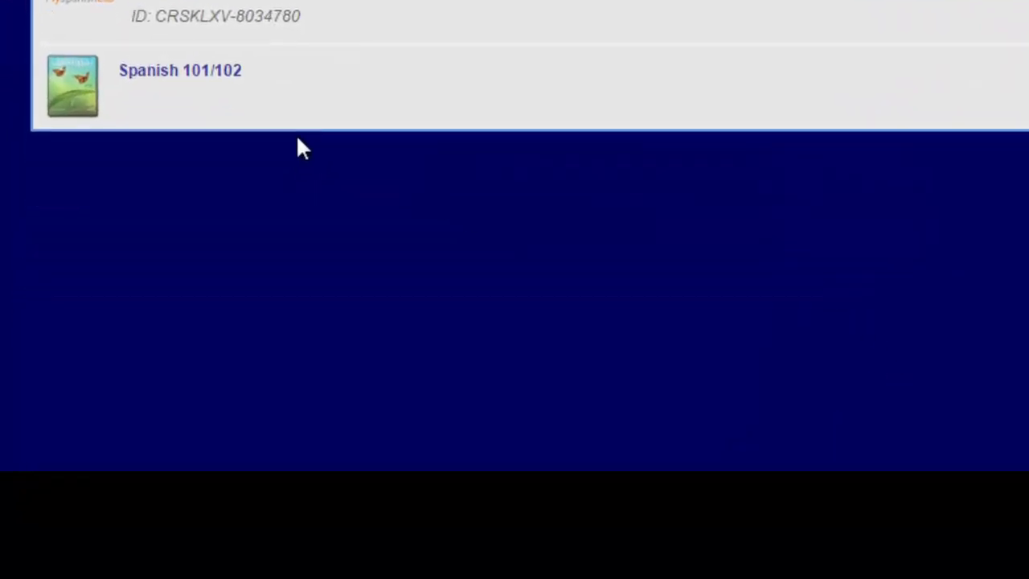
Open the Spanish 101/102 program and review its sections list.
{"action": "left_click", "coordinate": [195, 53]}
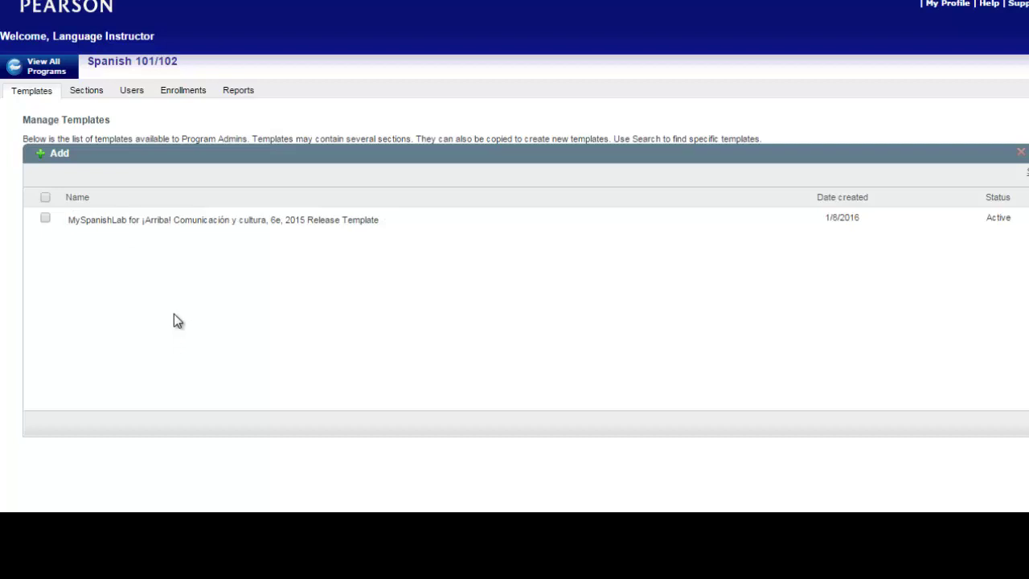
{"action": "left_click", "coordinate": [86, 91]}
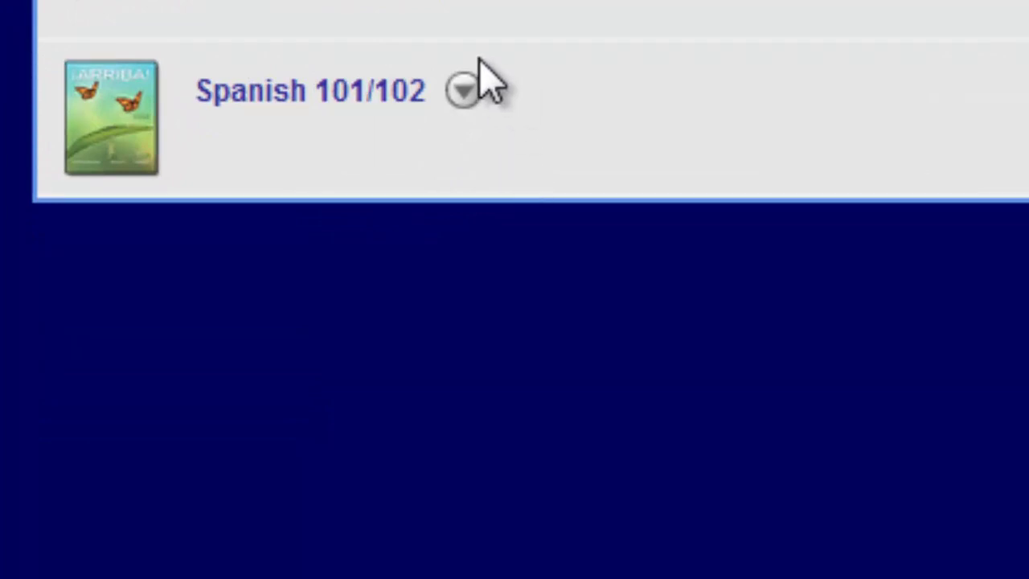
{"action": "left_click", "coordinate": [363, 88]}
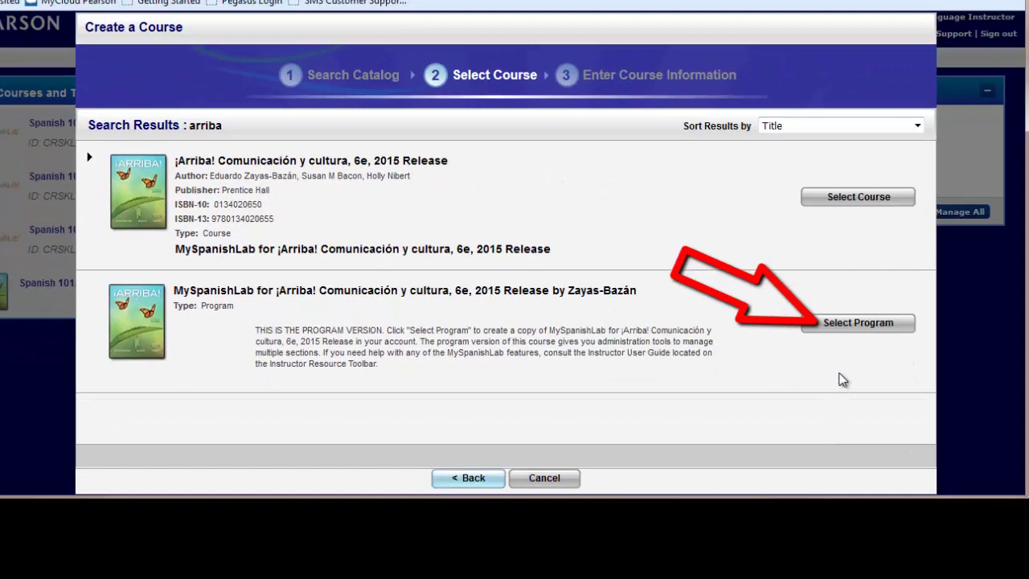
Pick the MySpanishLab ¡Arriba! program version and finish the course named 'Spanish 101'.
{"action": "left_click", "coordinate": [855, 328]}
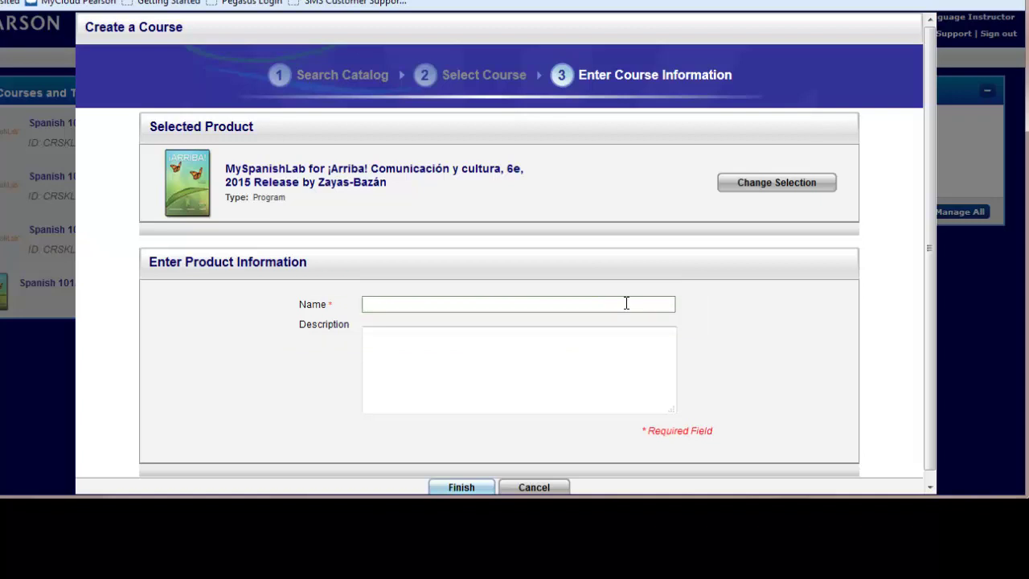
{"action": "type", "text": "Spanish 101"}
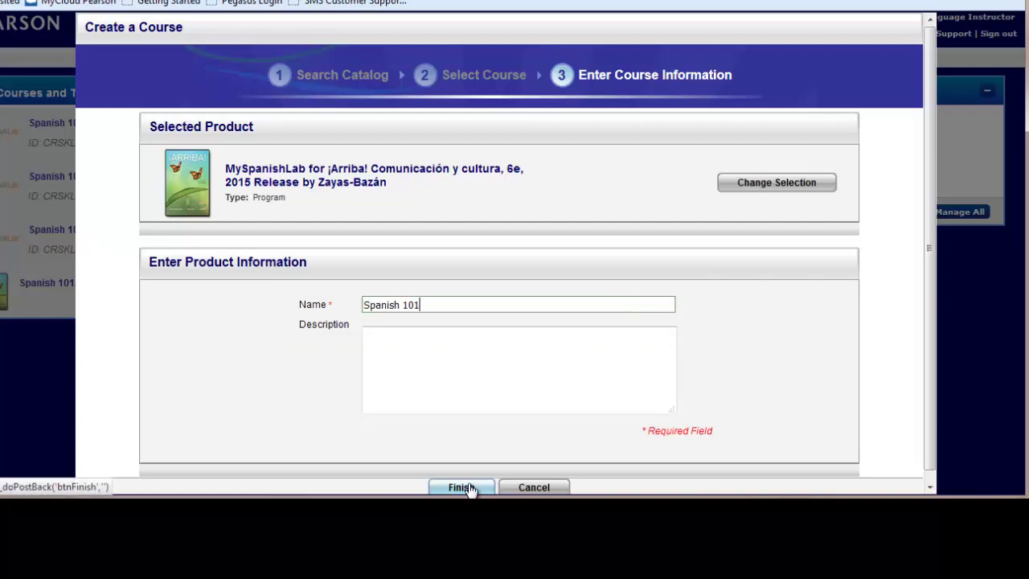
{"action": "left_click", "coordinate": [473, 485]}
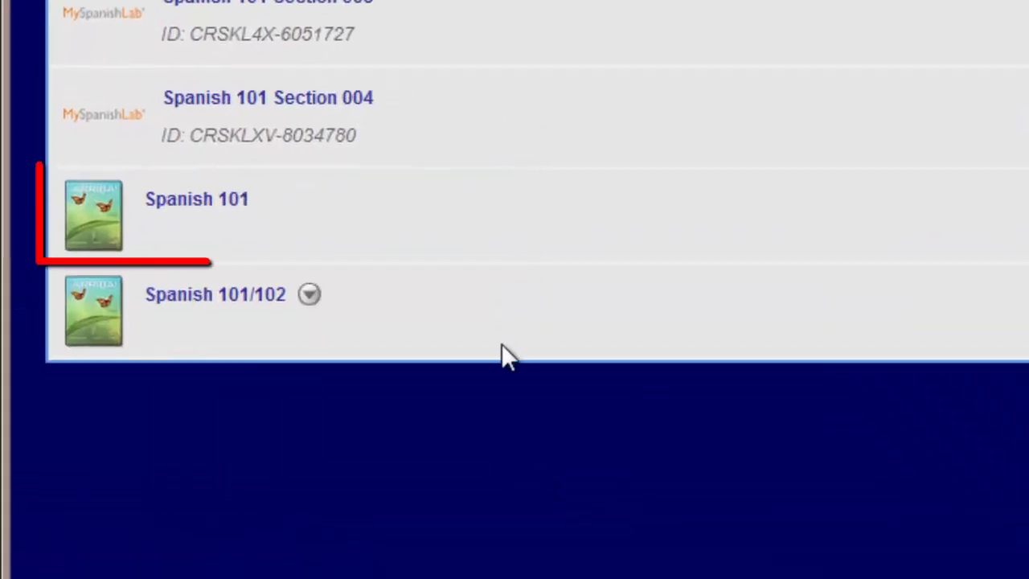
Open the Spanish 101 course and view its sections list.
{"action": "left_click", "coordinate": [226, 210]}
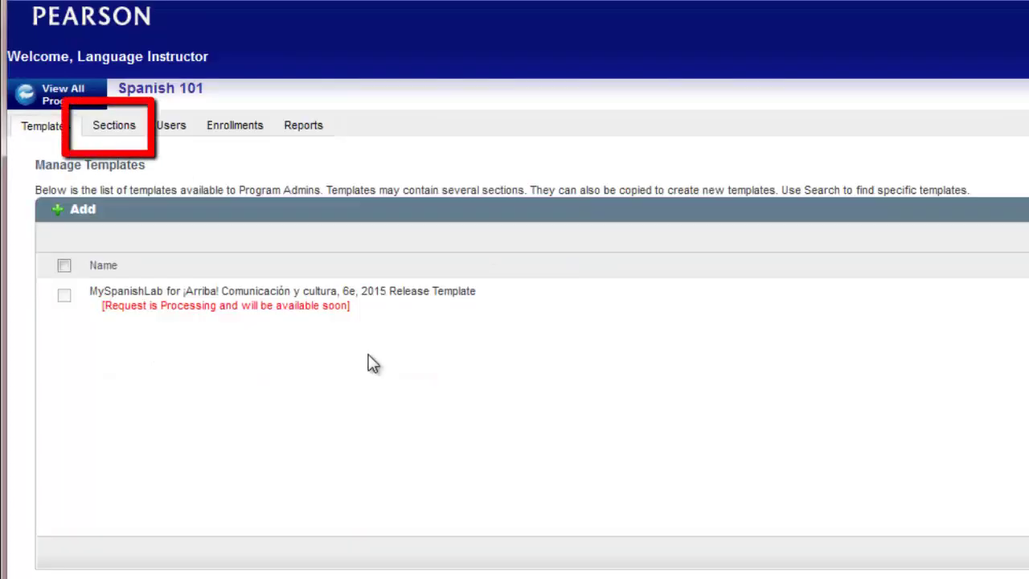
{"action": "left_click", "coordinate": [120, 127]}
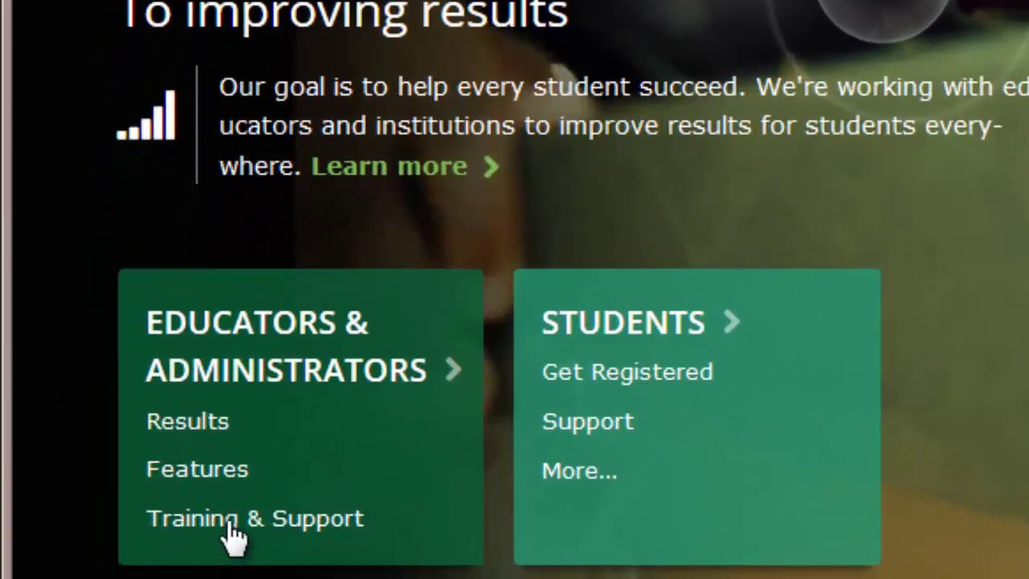
Open the Planning Toolkit PDF under Training & Support > Get Trained and scroll through it.
{"action": "left_click", "coordinate": [233, 533]}
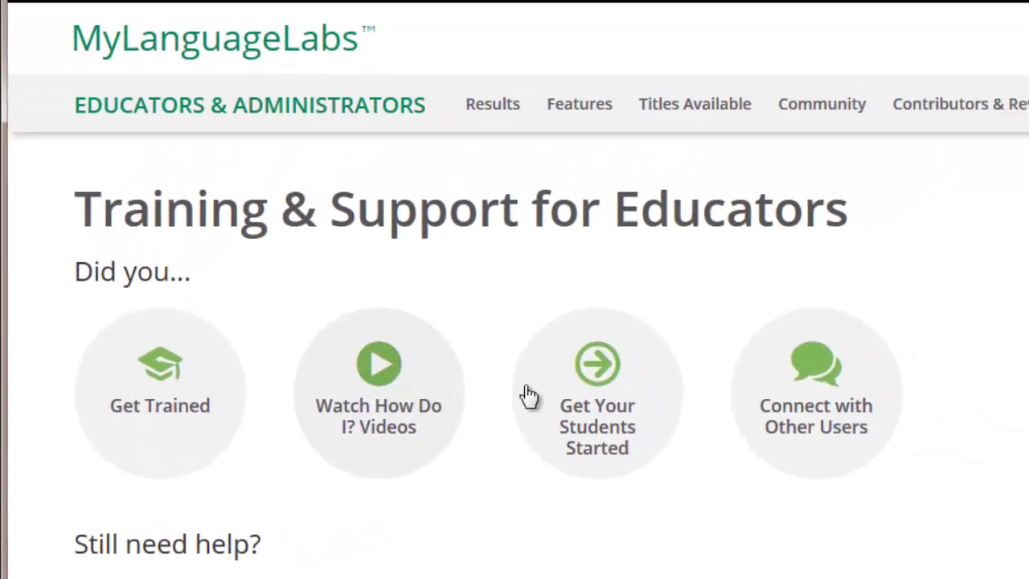
{"action": "left_click", "coordinate": [197, 395]}
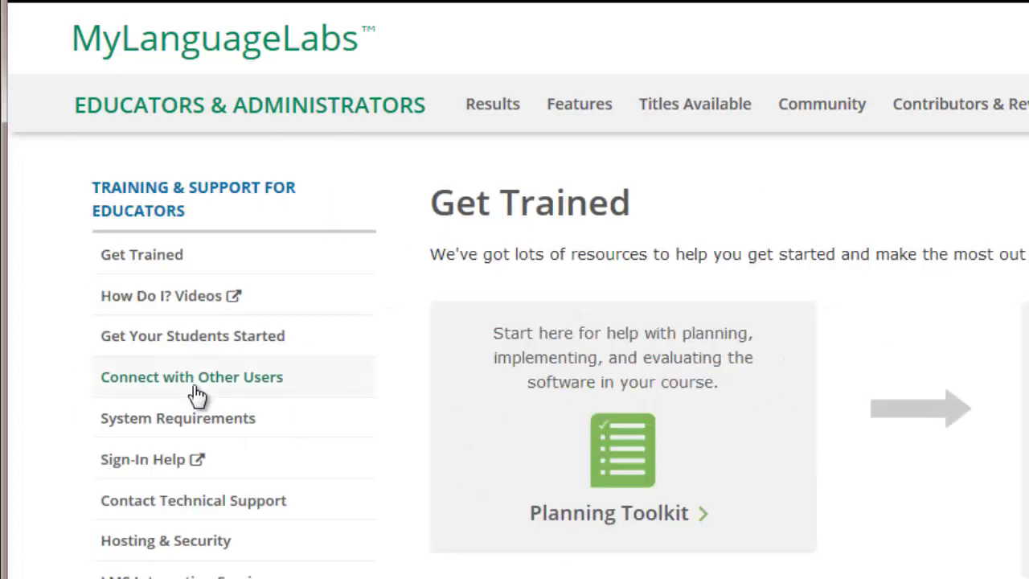
{"action": "left_click", "coordinate": [625, 434]}
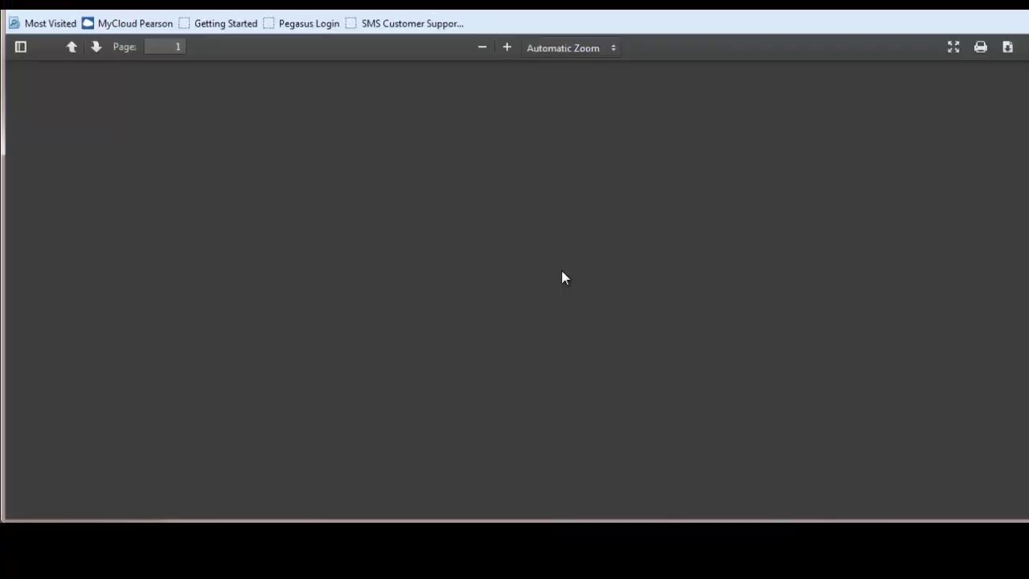
{"action": "scroll", "coordinate": [781, 242], "scroll_direction": "down", "scroll_amount": 2}
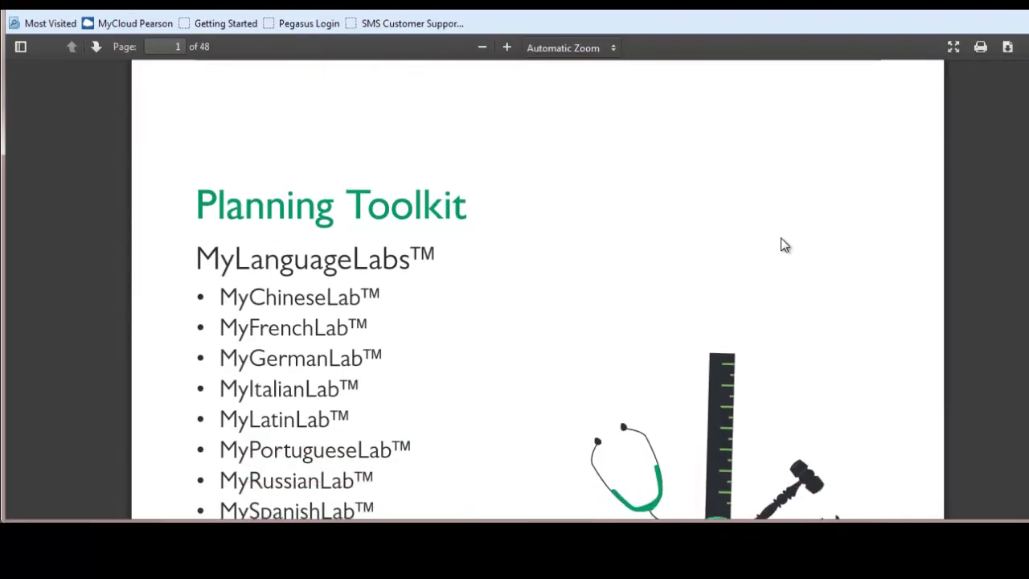
{"action": "scroll", "coordinate": [785, 245], "scroll_direction": "down", "scroll_amount": 2}
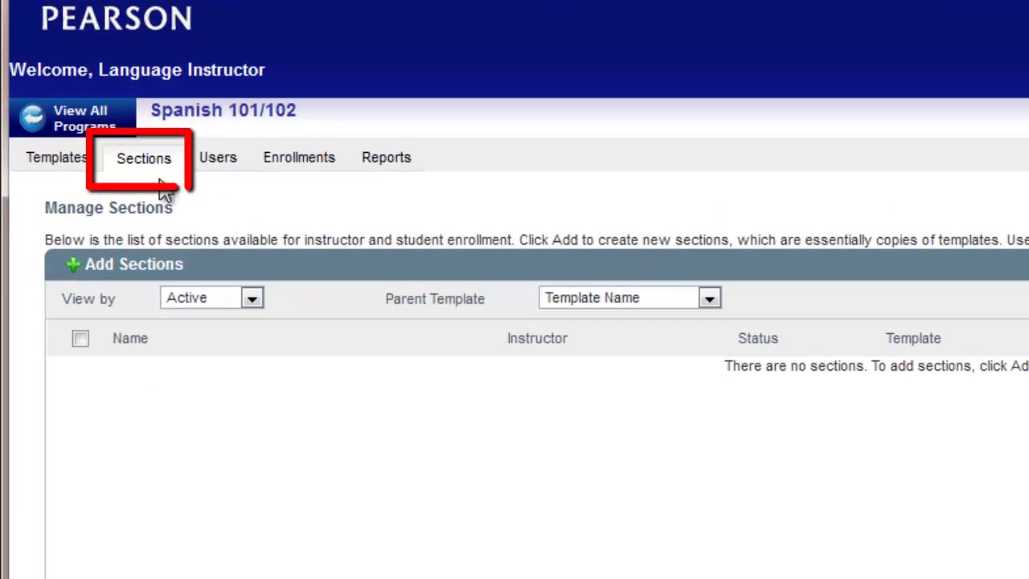
Start a new section batch in Spanish 101/102 named 'Spanish 100 Section'.
{"action": "left_click", "coordinate": [156, 169]}
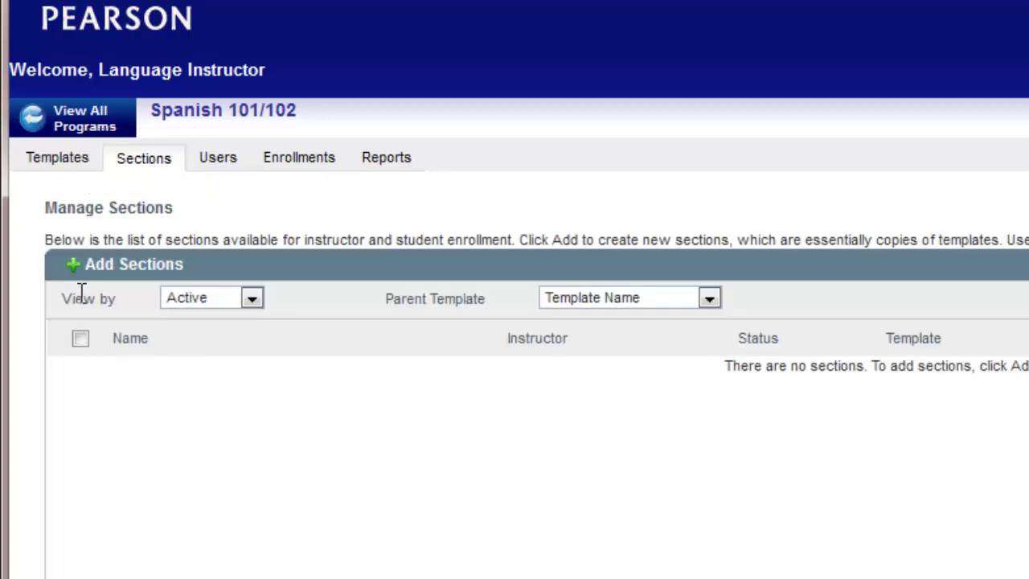
{"action": "left_click", "coordinate": [117, 267]}
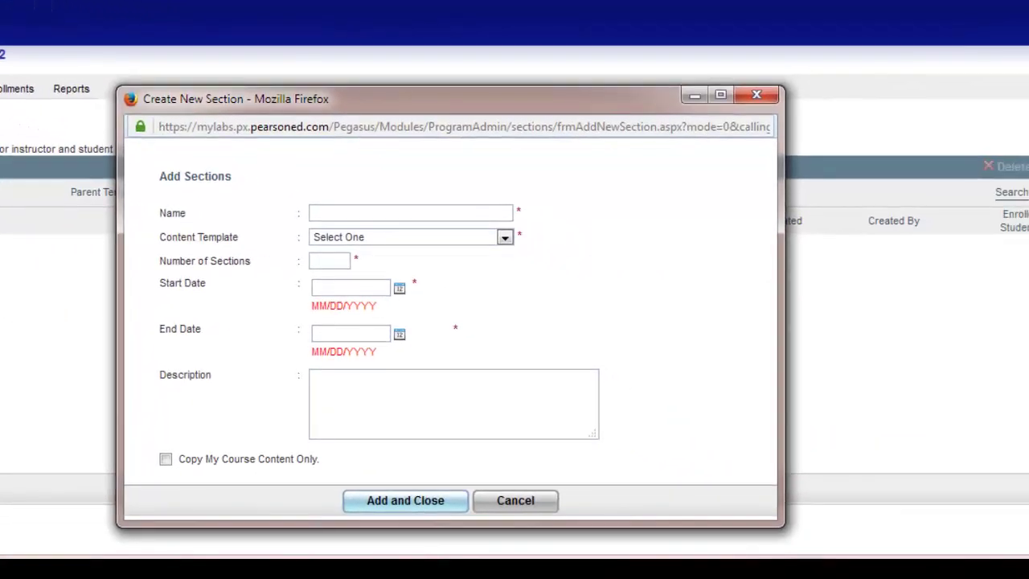
{"action": "left_click", "coordinate": [353, 148]}
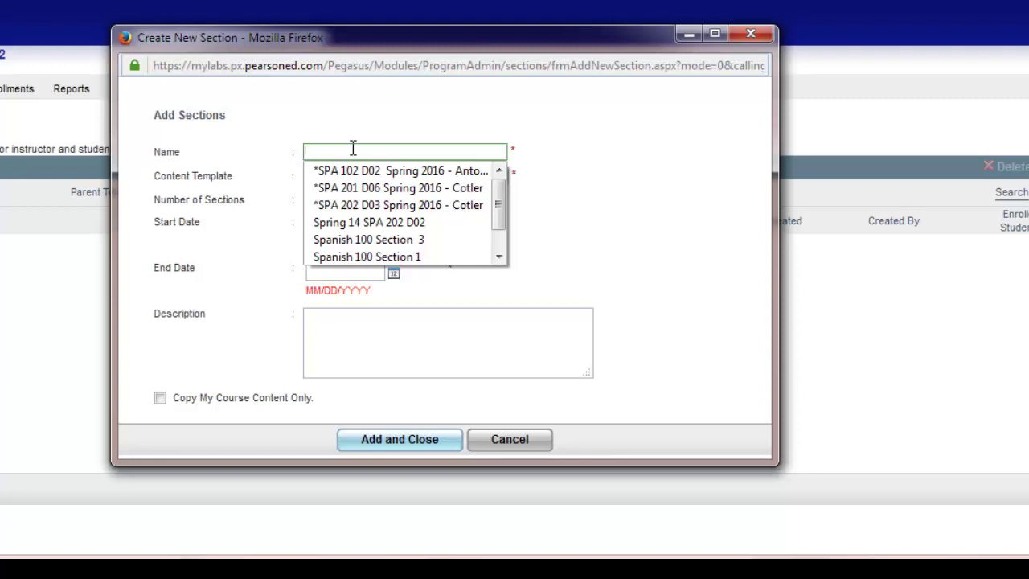
{"action": "type", "text": "Sectio"}
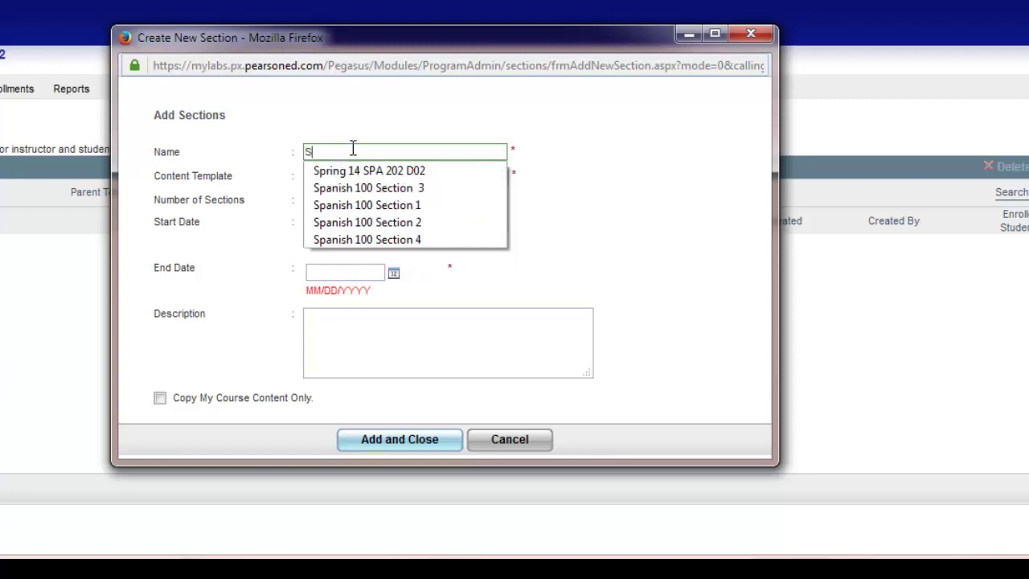
{"action": "key", "text": "BackSpace"}
{"action": "key", "text": "BackSpace"}
{"action": "key", "text": "BackSpace"}
{"action": "key", "text": "BackSpace"}
{"action": "key", "text": "BackSpace"}
{"action": "key", "text": "BackSpace"}
{"action": "type", "text": "Spanish 100"}
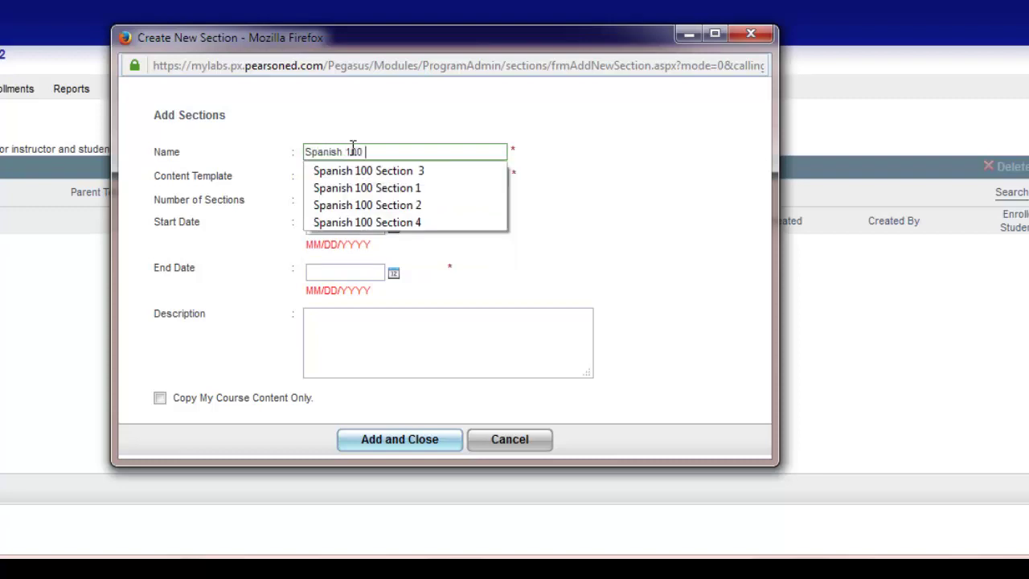
{"action": "type", "text": " Section"}
{"action": "left_click", "coordinate": [459, 158]}
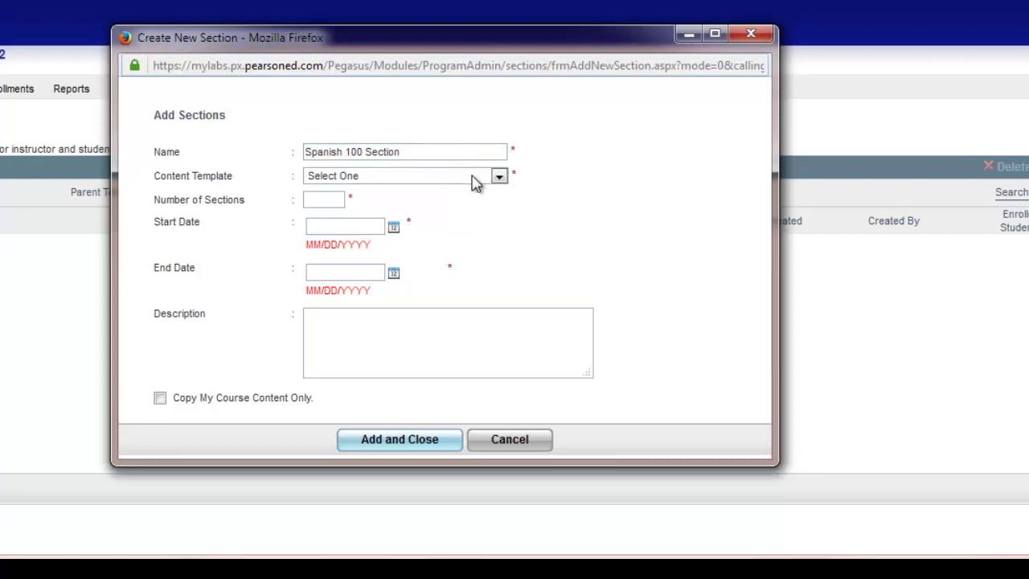
Choose the MySpanishLab ¡Arriba! content template and set the number of sections to 5.
{"action": "left_click", "coordinate": [475, 182]}
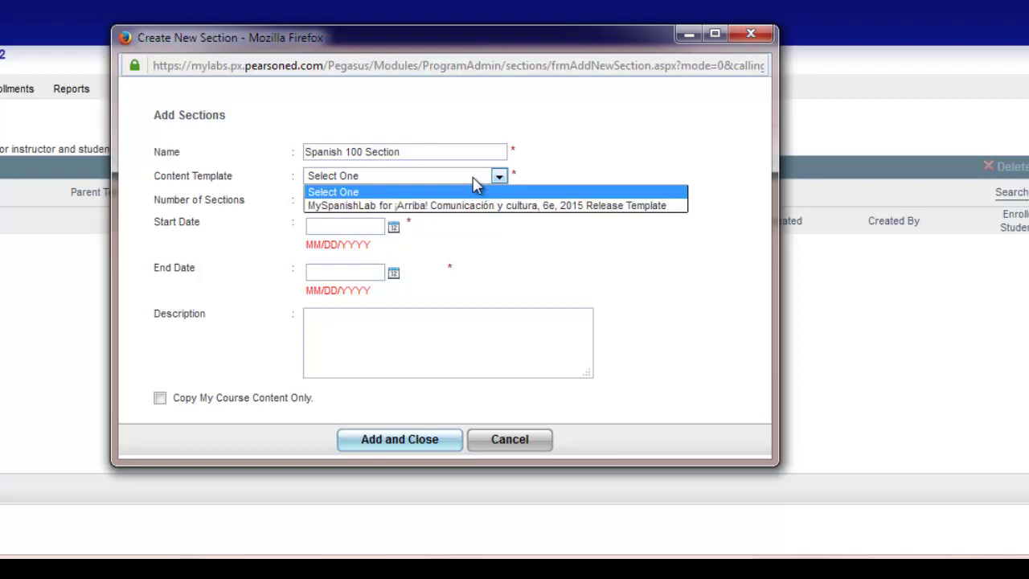
{"action": "left_click", "coordinate": [354, 206]}
{"action": "left_click", "coordinate": [321, 200]}
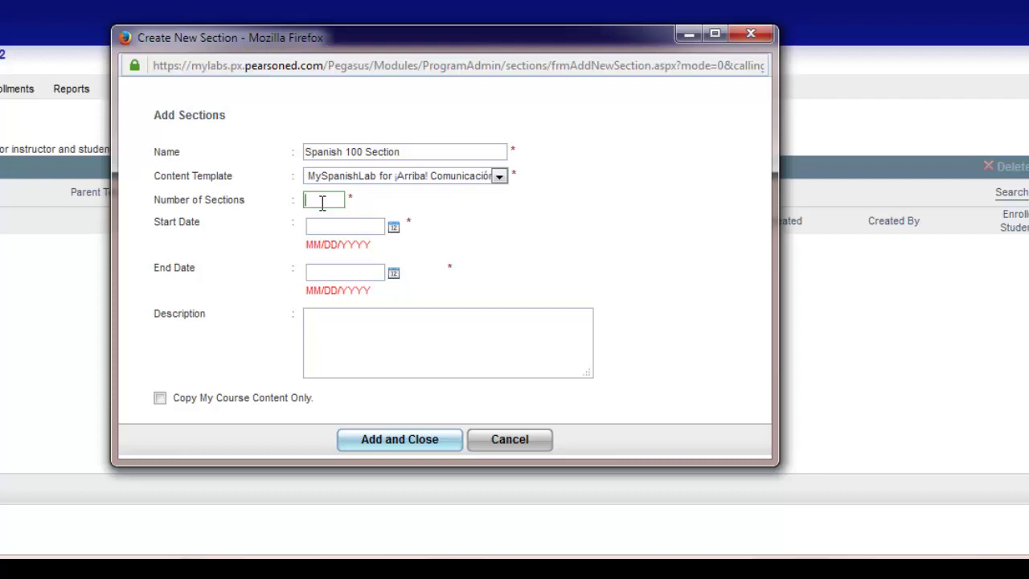
{"action": "type", "text": "5"}
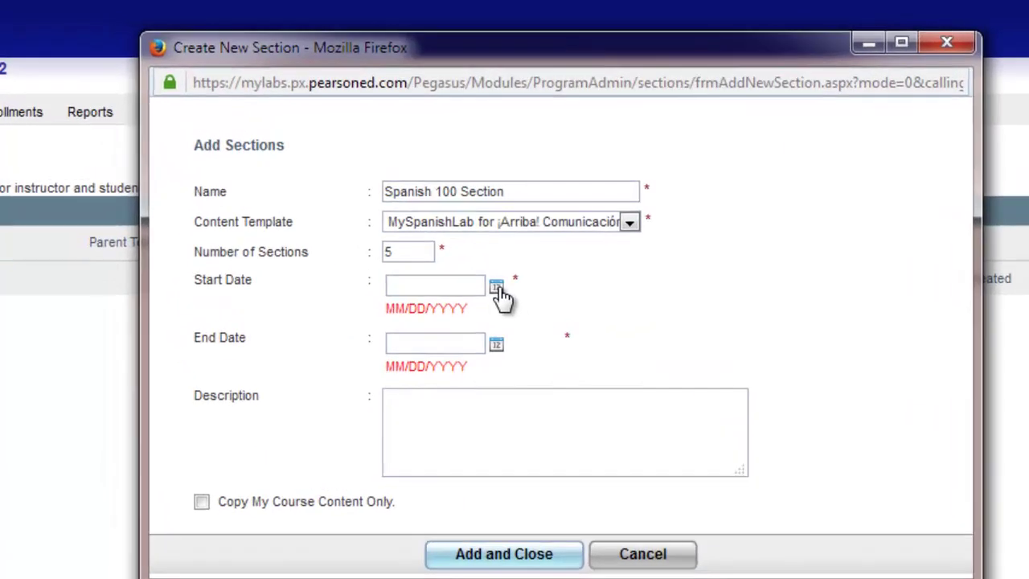
Pick January 10, 2016 as start date and May 31, 2016 as end date in the calendars.
{"action": "left_click", "coordinate": [497, 288]}
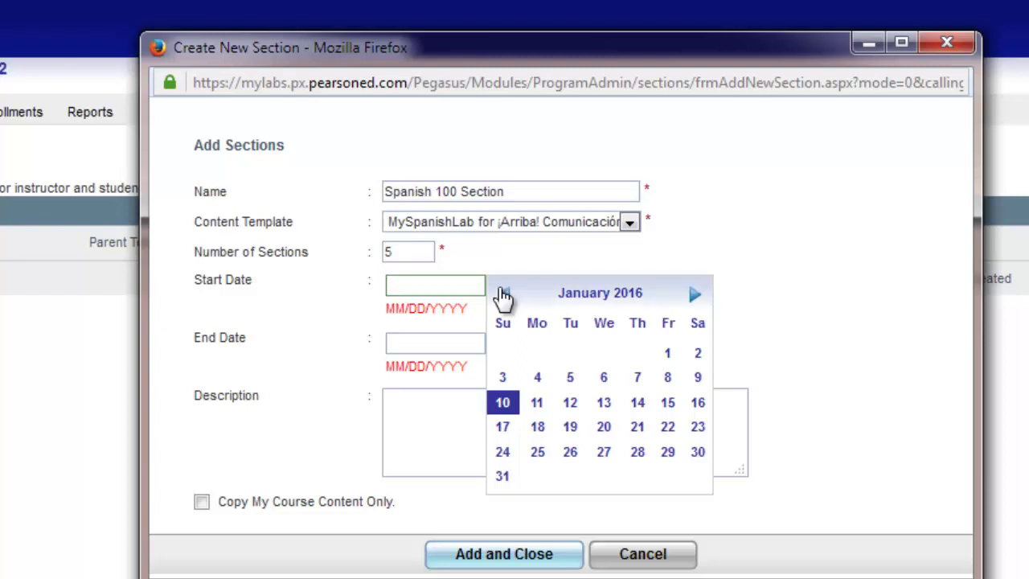
{"action": "left_click", "coordinate": [502, 406]}
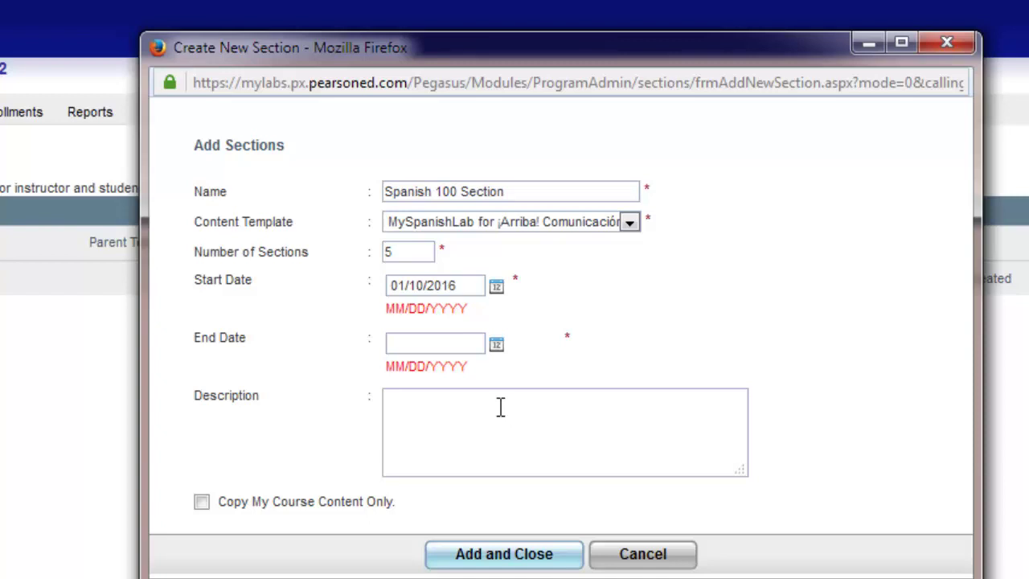
{"action": "left_click", "coordinate": [496, 346]}
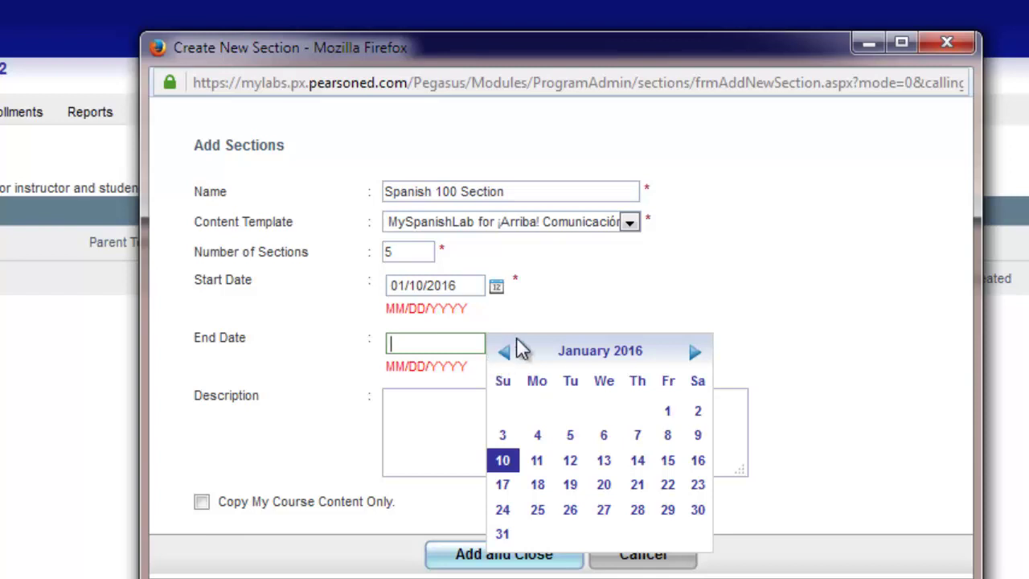
{"action": "left_click", "coordinate": [696, 358]}
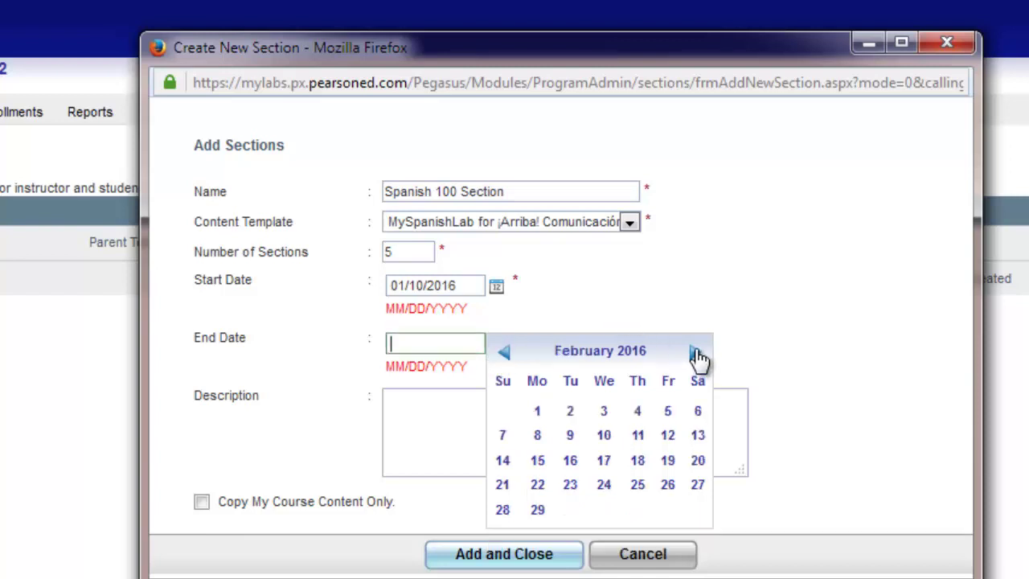
{"action": "left_click", "coordinate": [697, 358]}
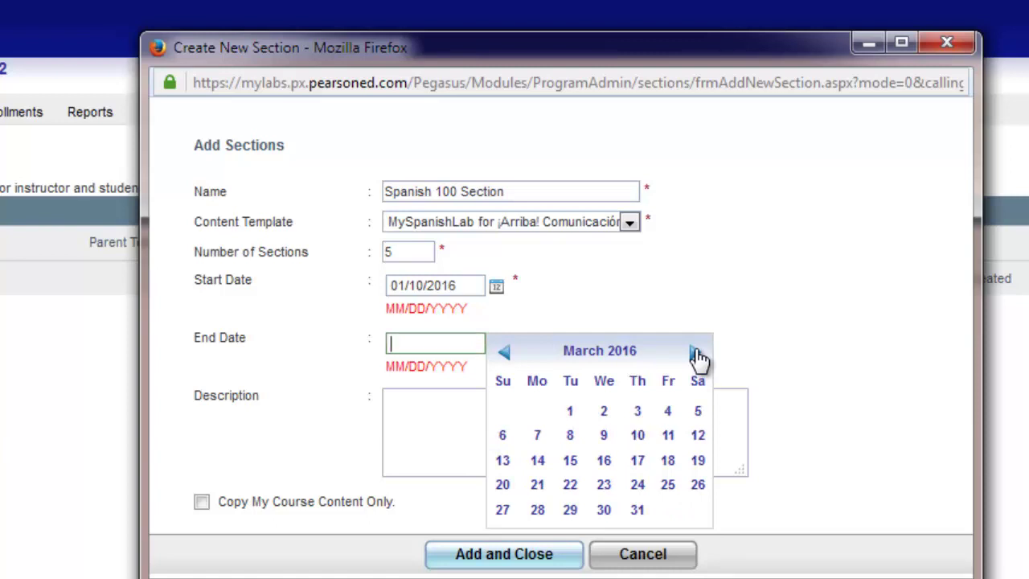
{"action": "left_click", "coordinate": [696, 358]}
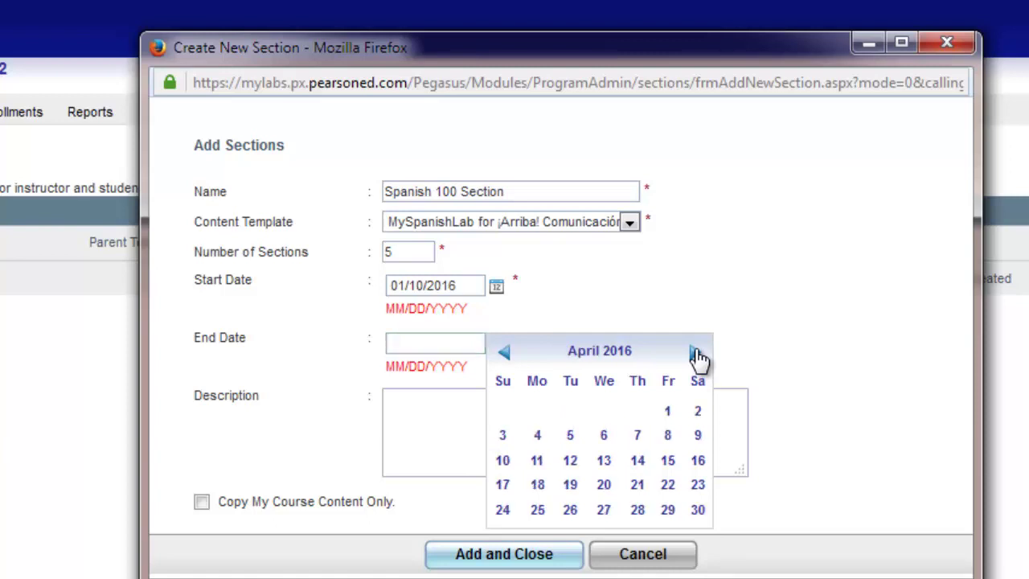
{"action": "left_click", "coordinate": [696, 358]}
{"action": "left_click", "coordinate": [570, 509]}
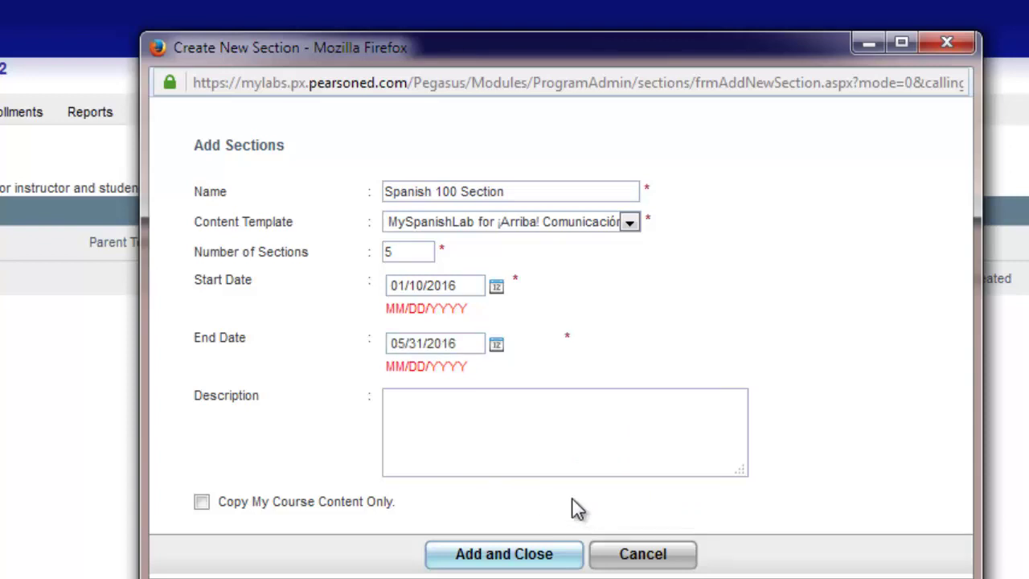
{"action": "left_click", "coordinate": [500, 417]}
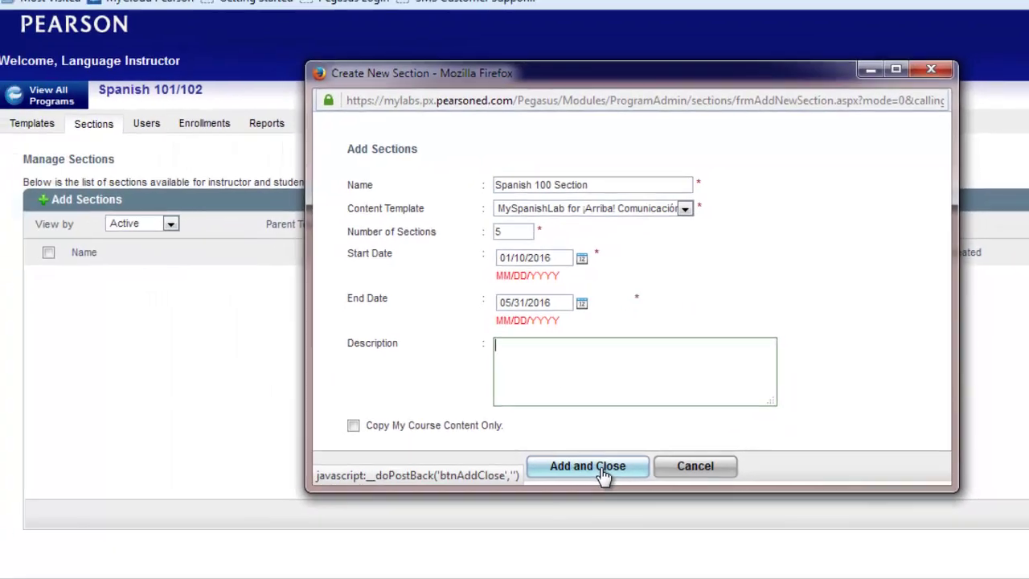
Confirm with Add and Close, creating Spanish 100 Sections 1–5.
{"action": "left_click", "coordinate": [545, 512]}
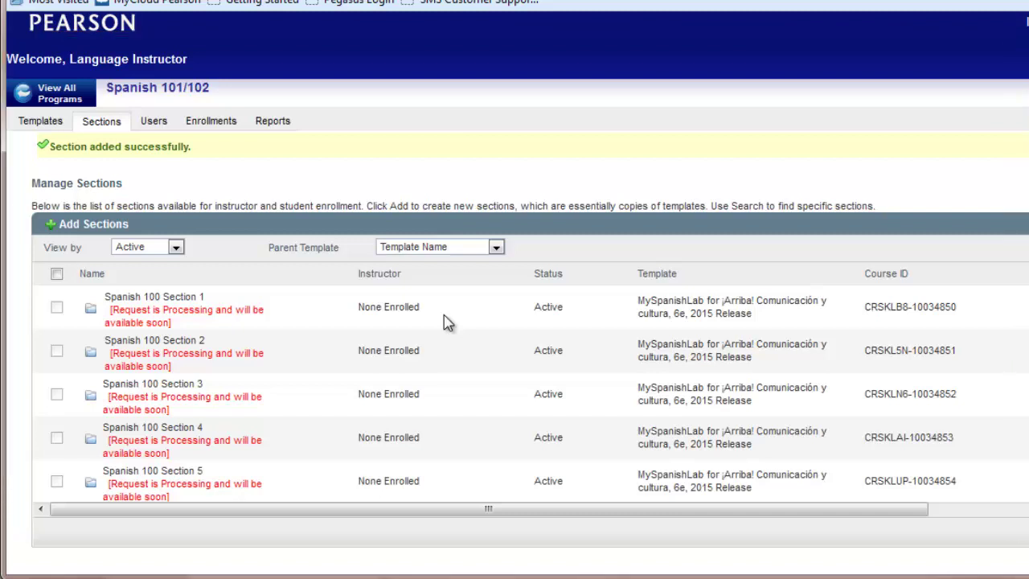
Reload Manage Sections until all five sections are Active, then show Spanish 100 Section 1's options.
{"action": "key", "text": "F5"}
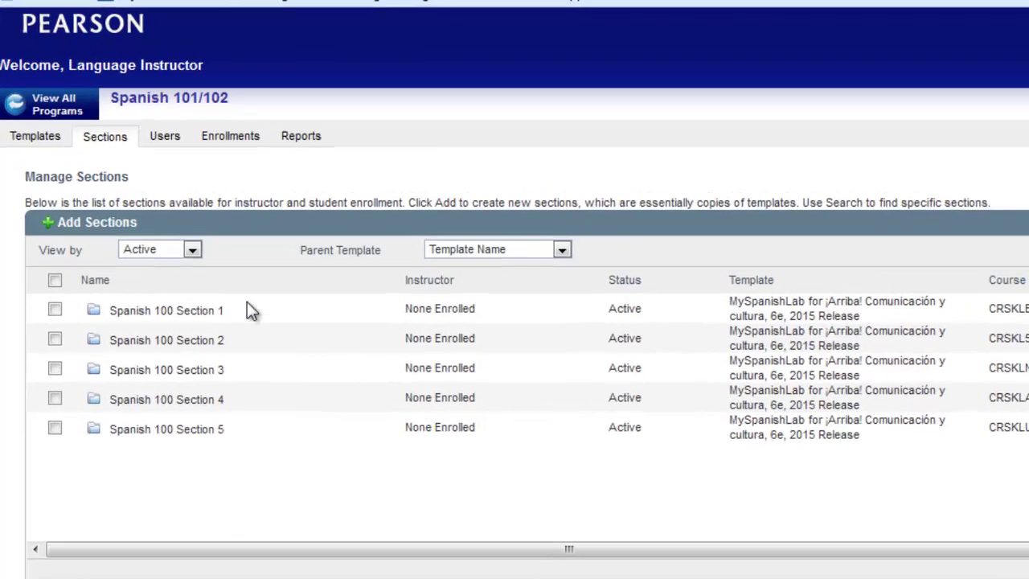
{"action": "mouse_move", "coordinate": [215, 276]}
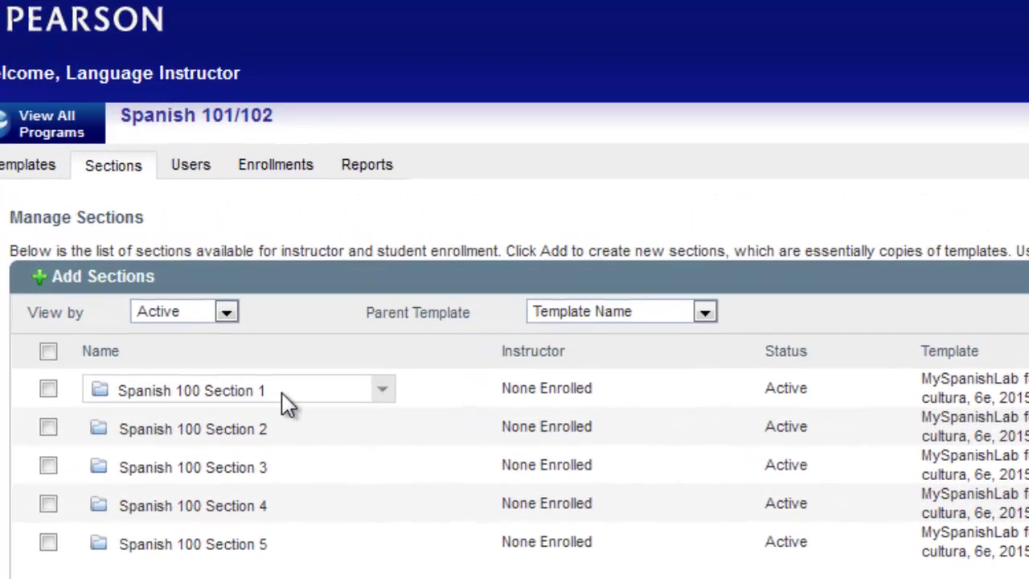
{"action": "left_click", "coordinate": [384, 392]}
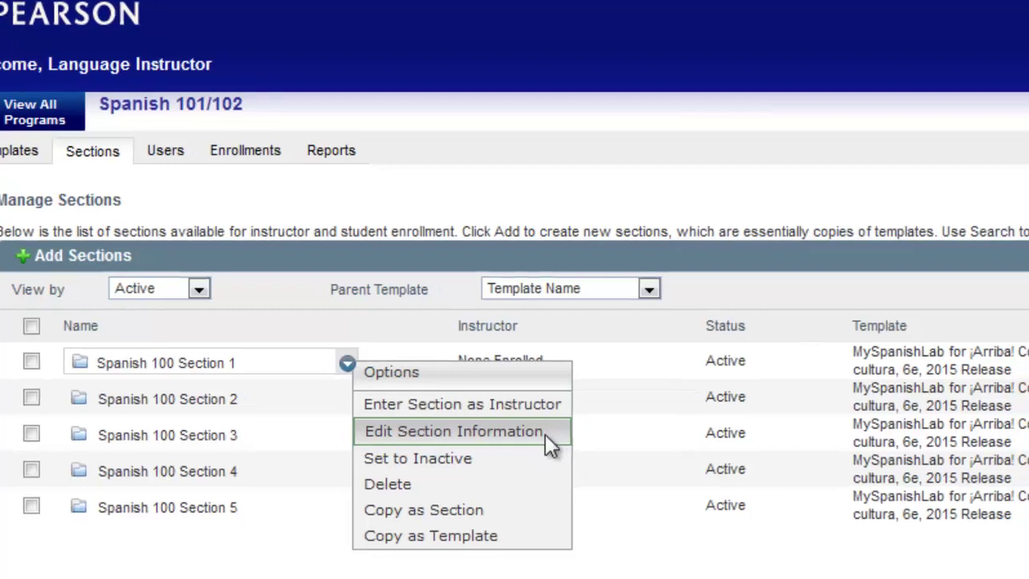
Edit Spanish 100 Section 1's information, appending a dash and the instructor's surname to its name.
{"action": "left_click", "coordinate": [565, 449]}
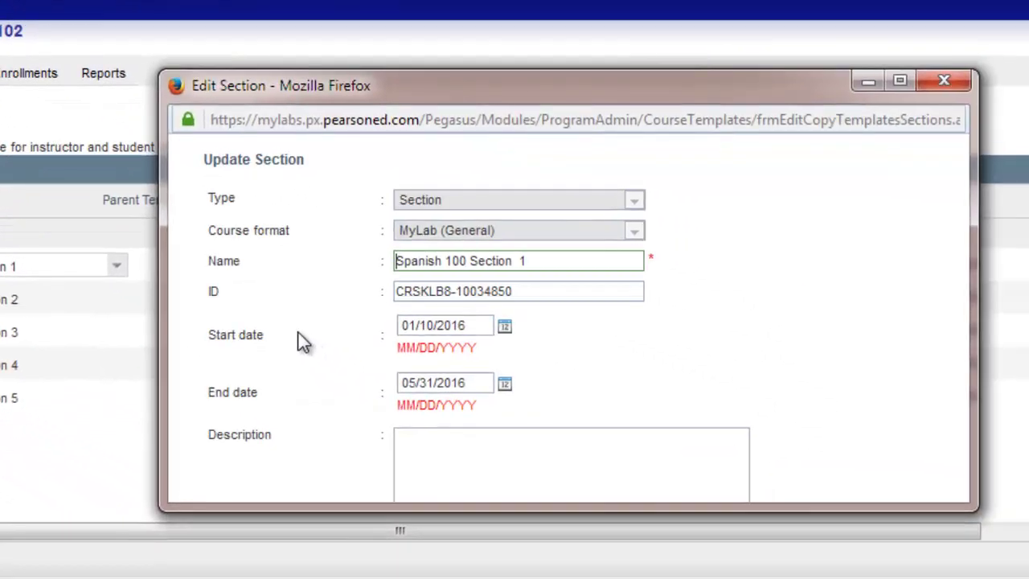
{"action": "left_click", "coordinate": [583, 264]}
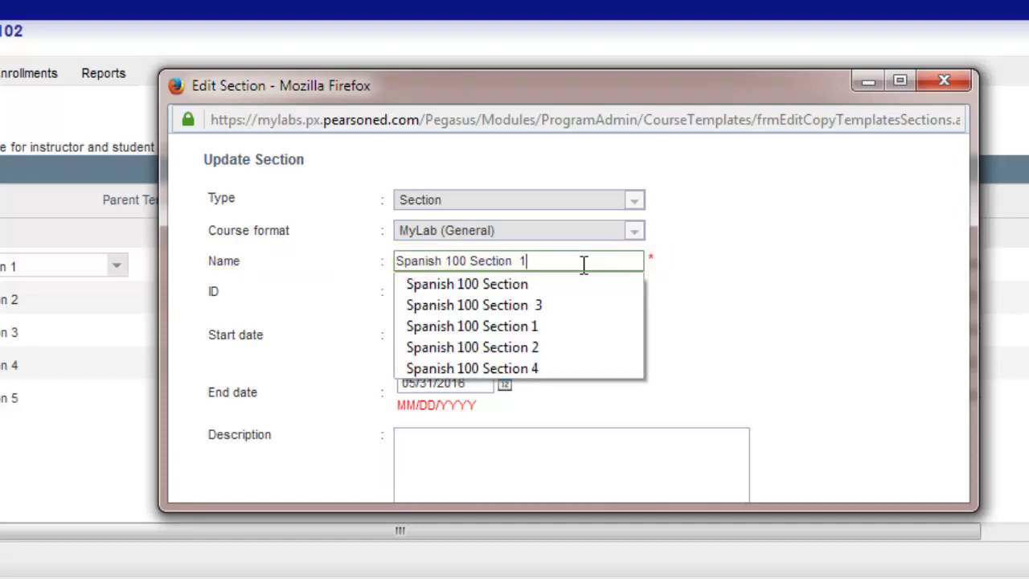
{"action": "type", "text": "- Reynolds"}
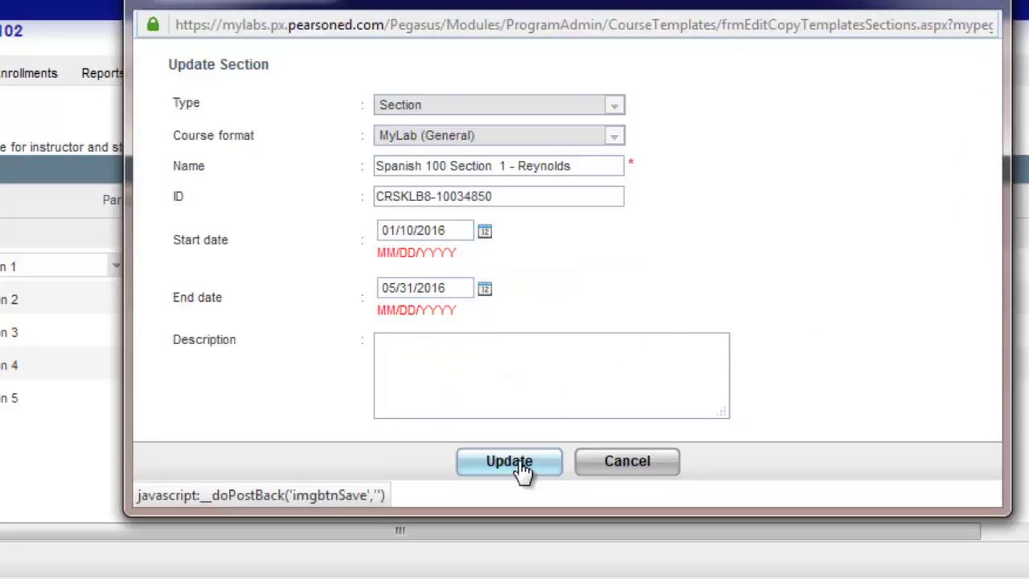
{"action": "left_click", "coordinate": [521, 465]}
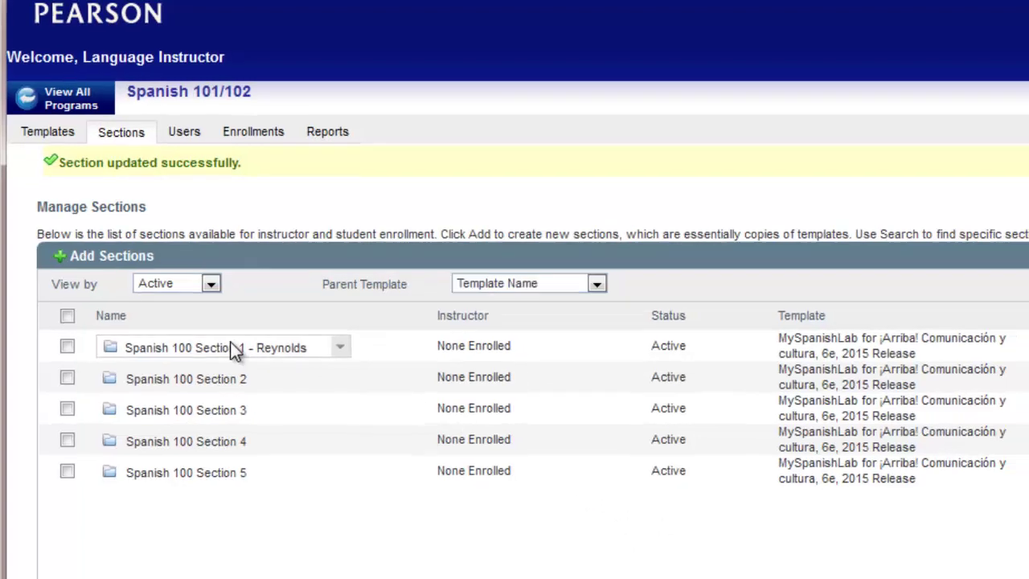
Enter the renamed Spanish 100 Section 1 course to reach its Today's View page.
{"action": "left_click", "coordinate": [241, 359]}
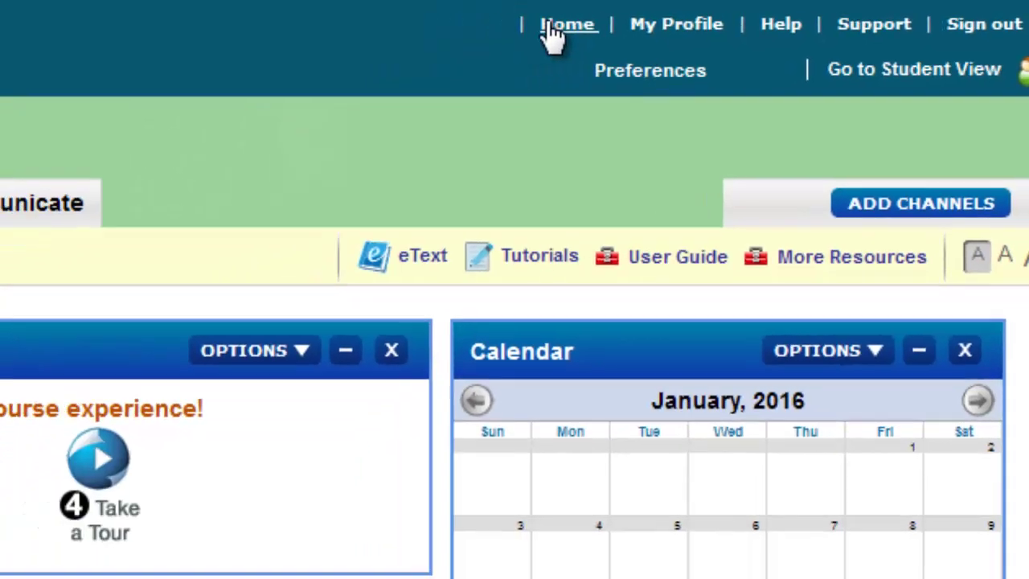
Go back to the Spanish 101/102 program's Manage Templates list and close the MySpanishLab template's options.
{"action": "left_click", "coordinate": [438, 40]}
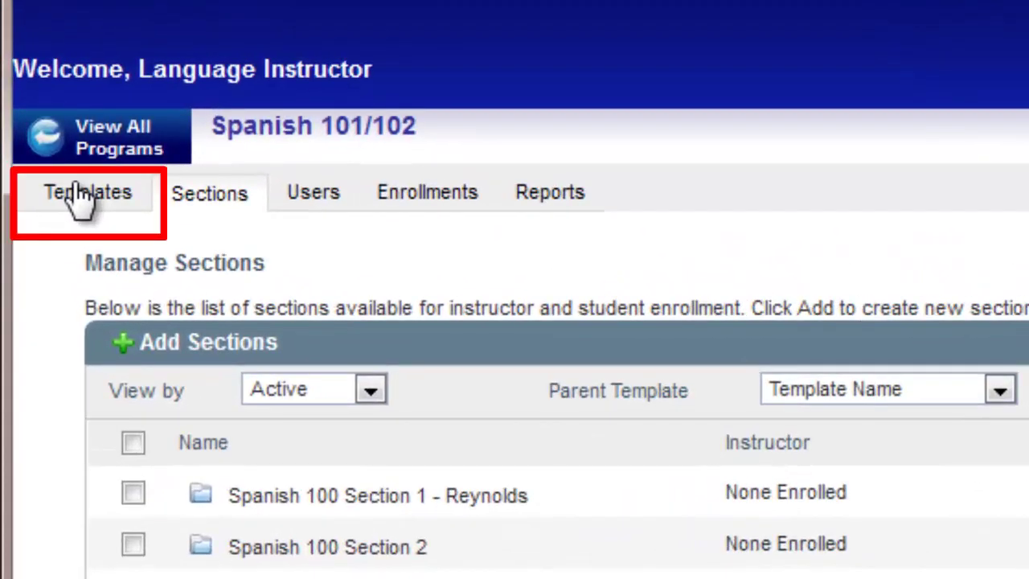
{"action": "left_click", "coordinate": [80, 197]}
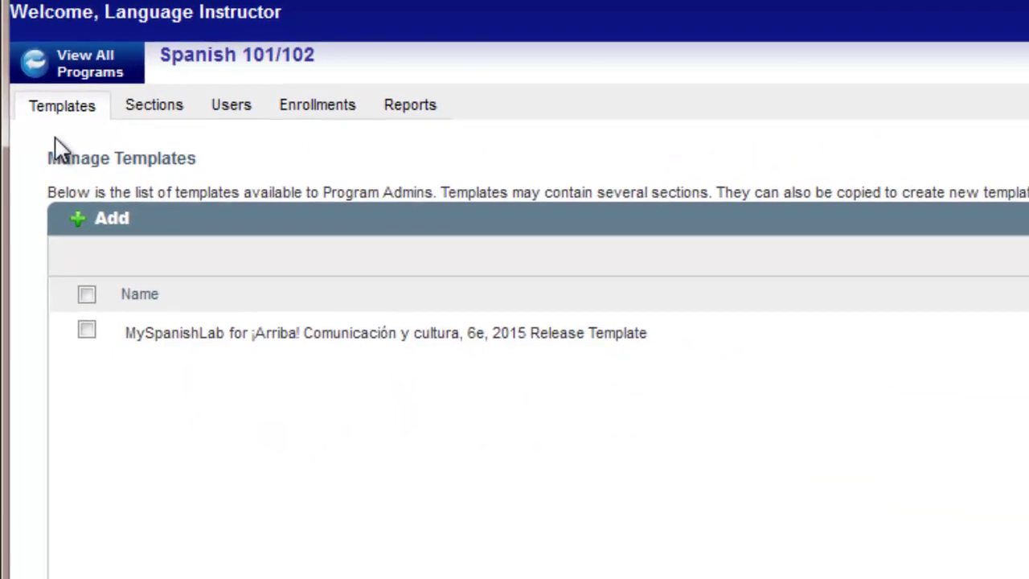
{"action": "mouse_move", "coordinate": [193, 338]}
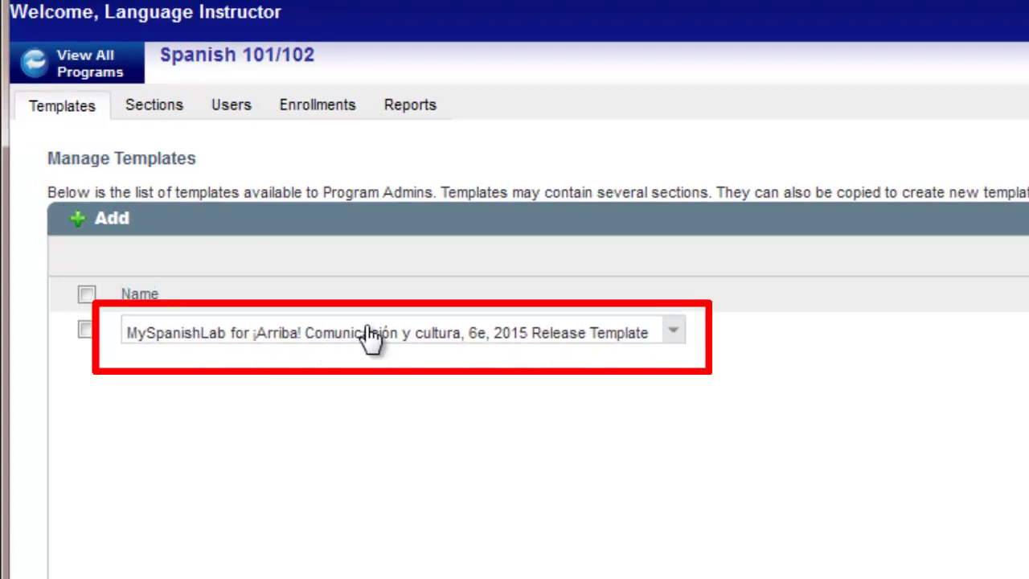
{"action": "left_click", "coordinate": [673, 334]}
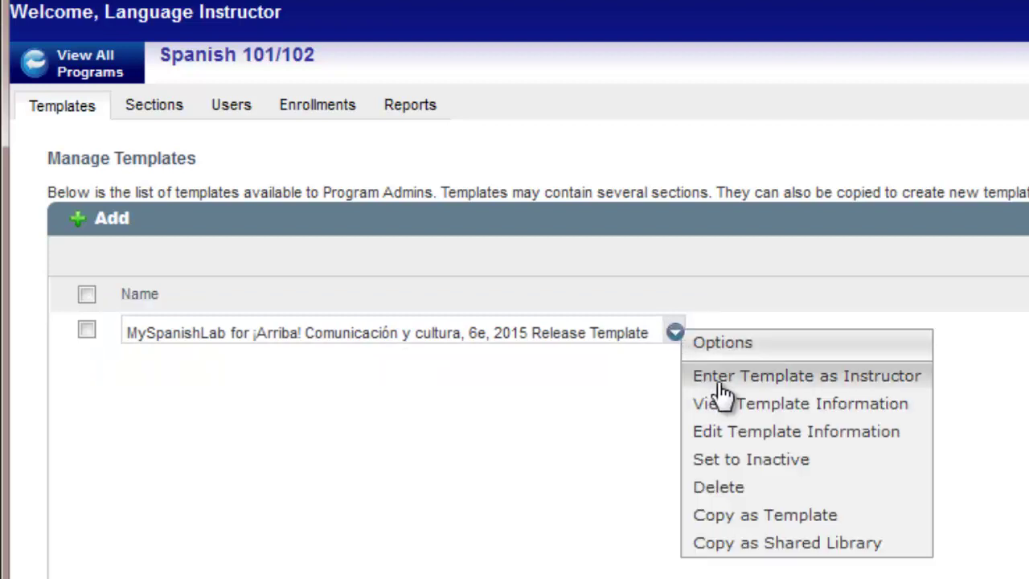
{"action": "left_click", "coordinate": [515, 457]}
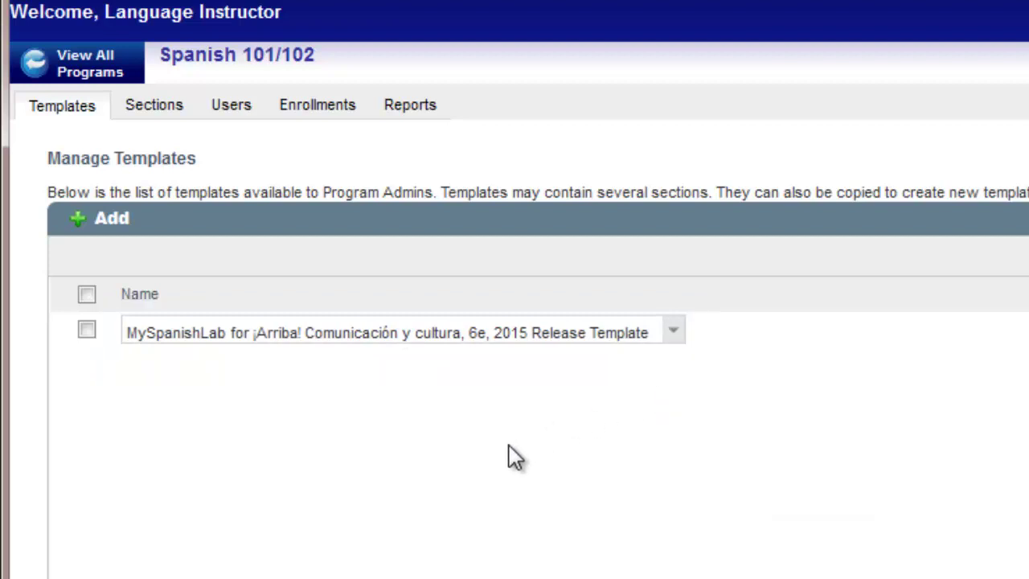